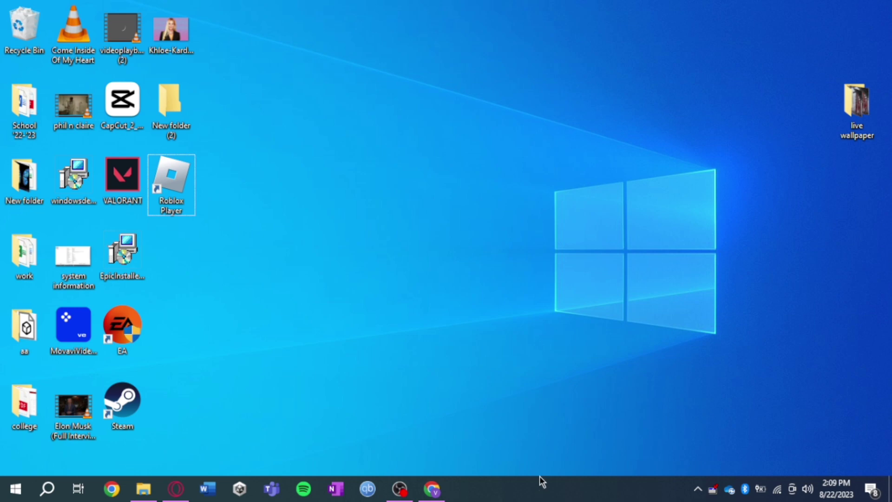
pyautogui.click(432, 488)
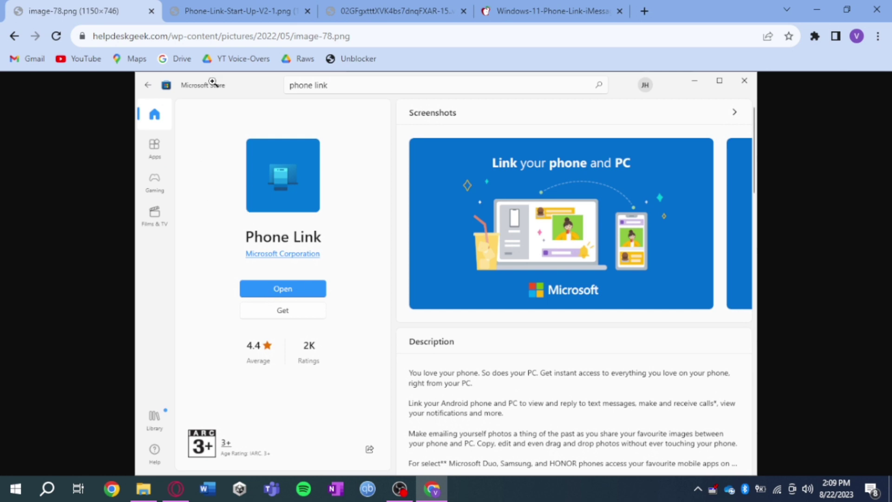
# Step: View the Phone-Link-Start-Up-V2-1.png screenshot offering the Android or iPhone choice
pyautogui.click(205, 10)
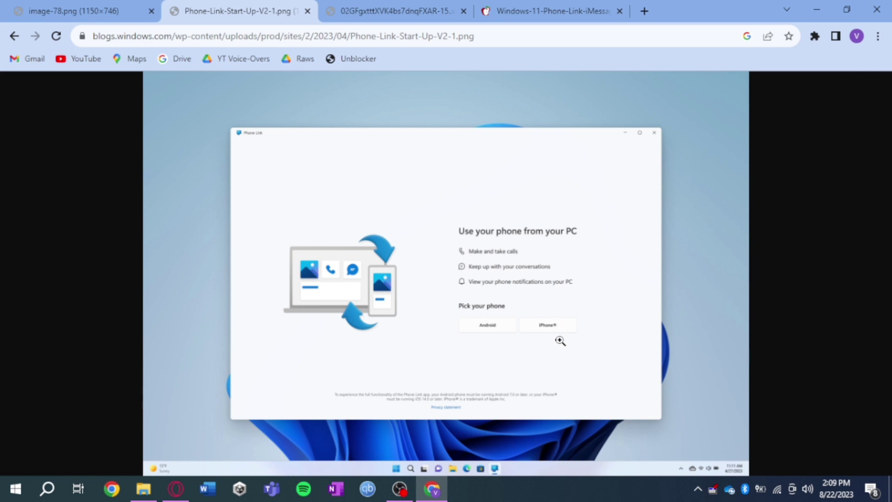
# Step: View the pcmag screenshot of the QR-code pairing step with sign-in and link instructions
pyautogui.click(356, 6)
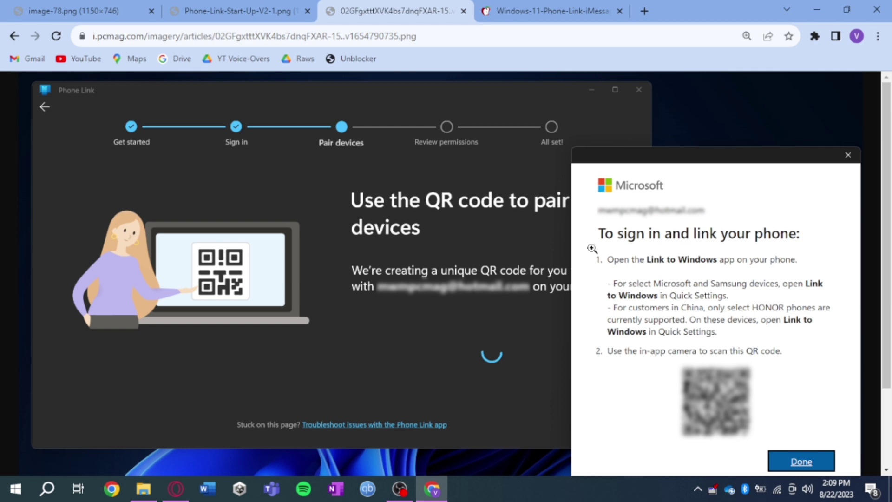
# Step: View the Windows-11-Phone-Link-iMessage screenshot of a connected iPhone's Messages conversation
pyautogui.click(576, 6)
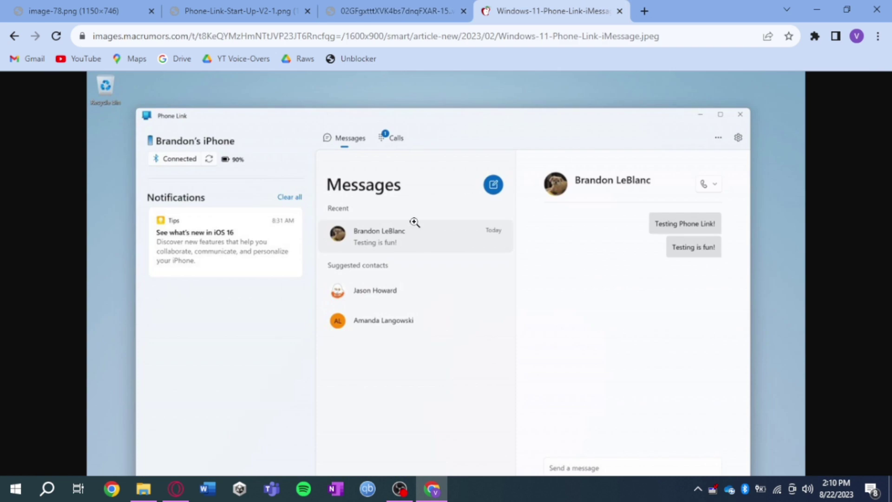